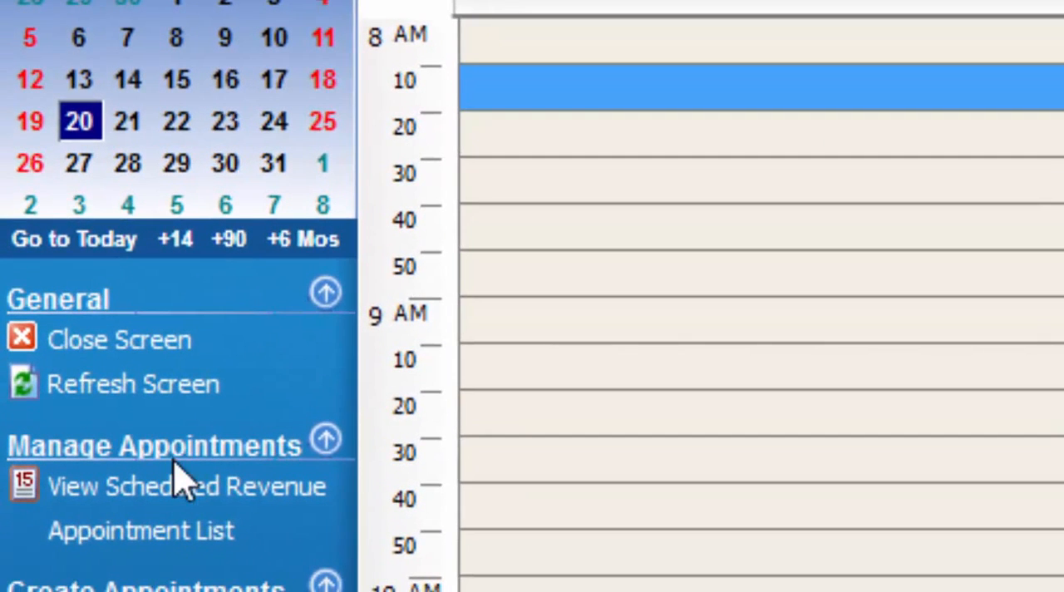
Open the appointment list from the scheduler.
left_click(72, 538)
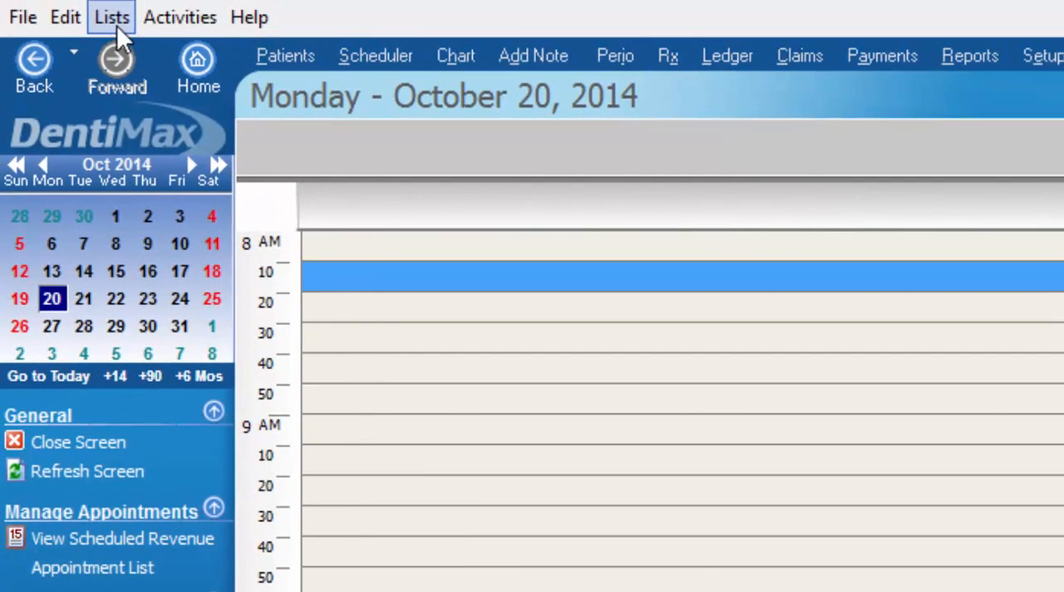
left_click(116, 20)
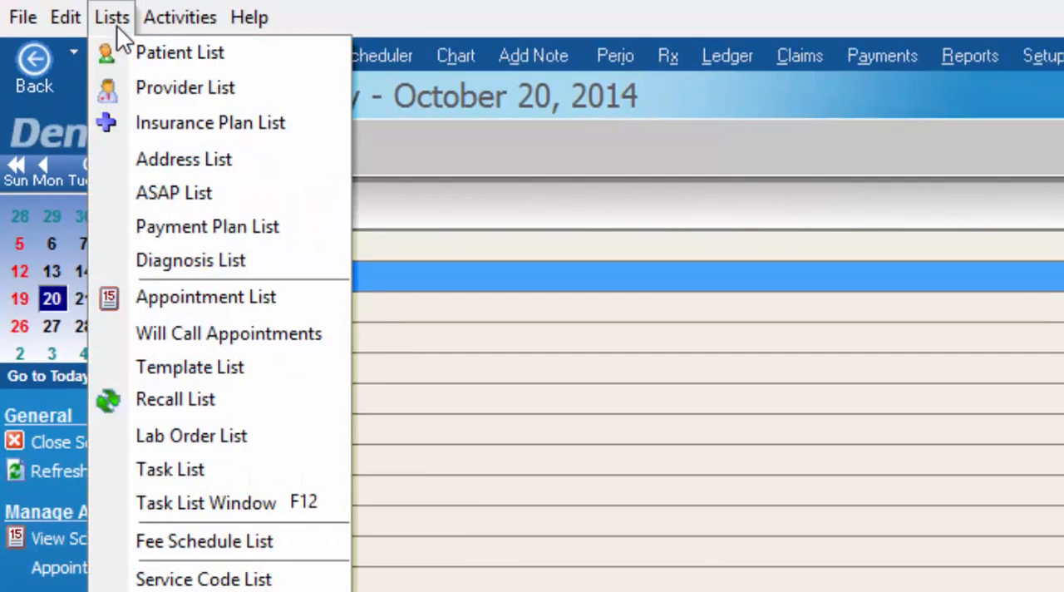
left_click(172, 310)
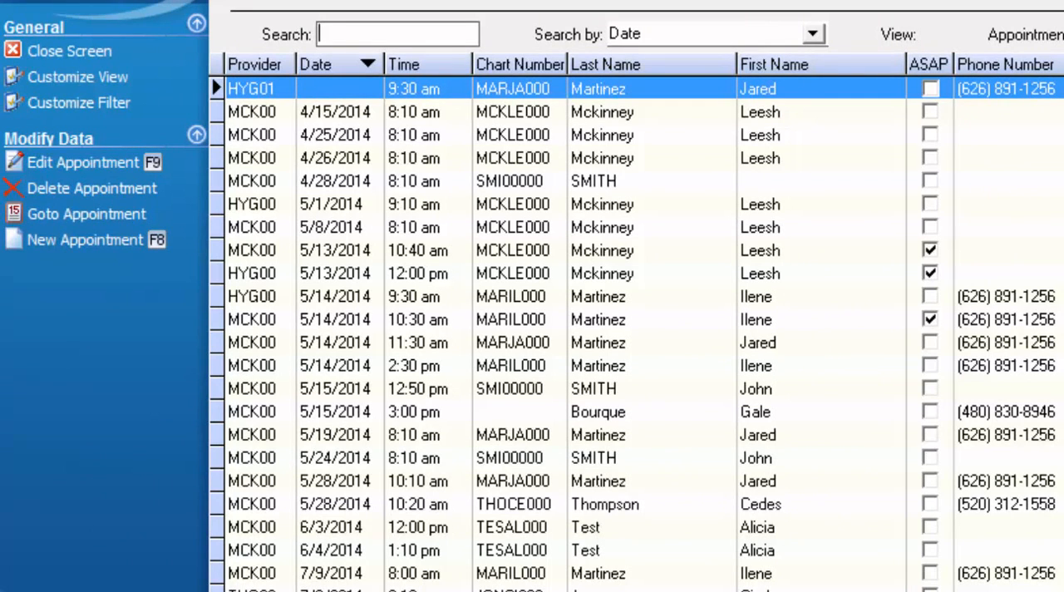
Sort the appointment list by ASAP with flagged appointments first, and re-sort it by date with the latest first.
left_click(929, 66)
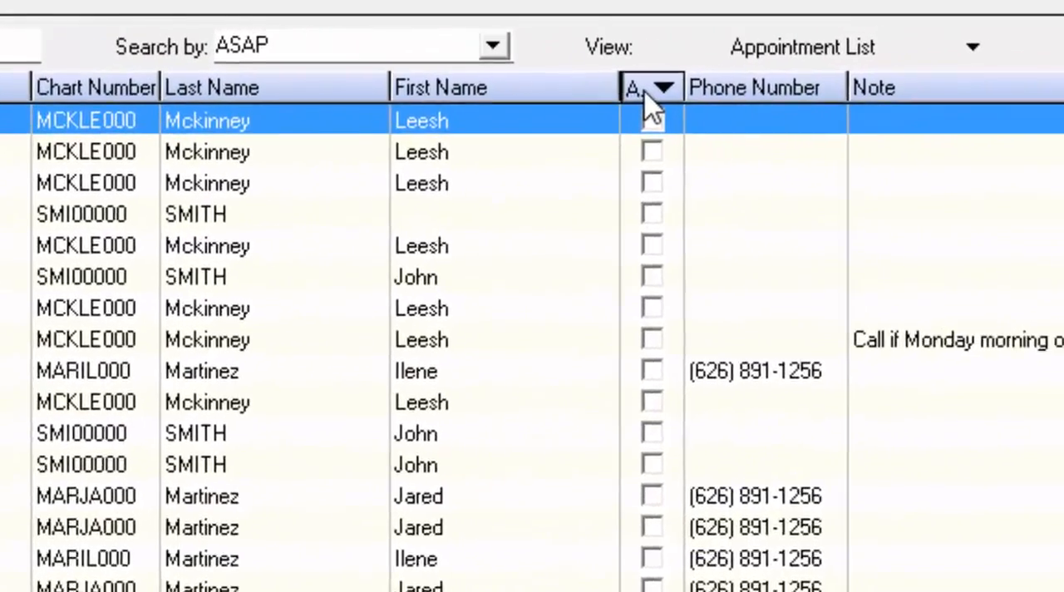
left_click(647, 90)
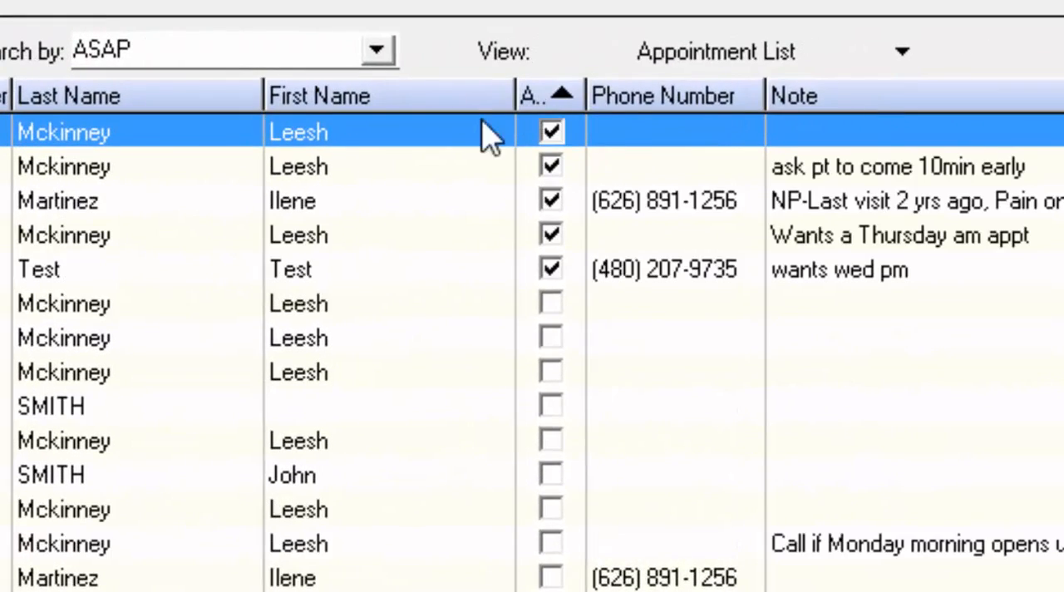
left_click(58, 201)
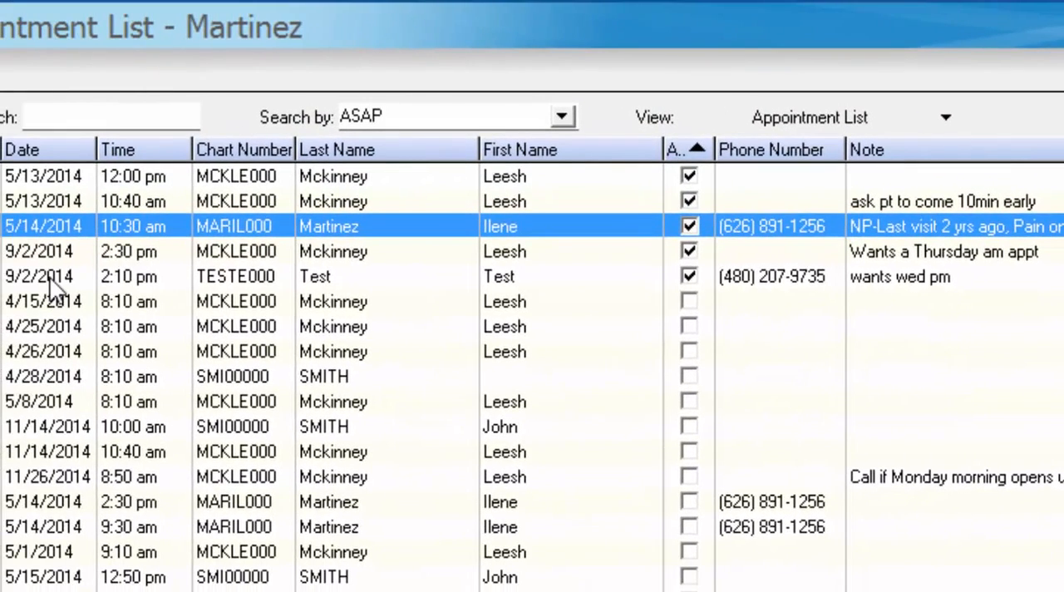
left_click(49, 278)
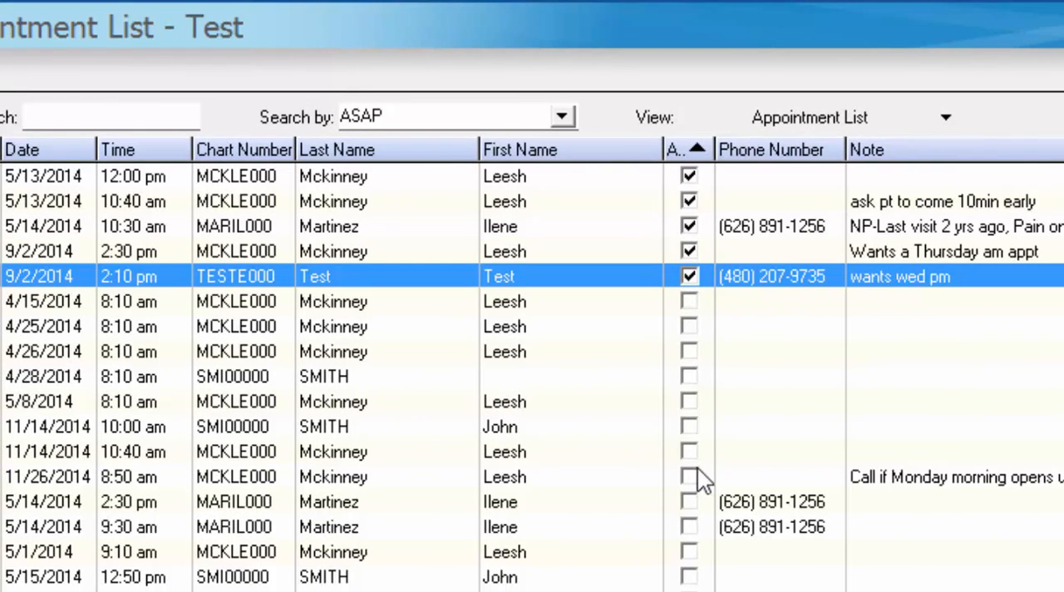
left_click(43, 151)
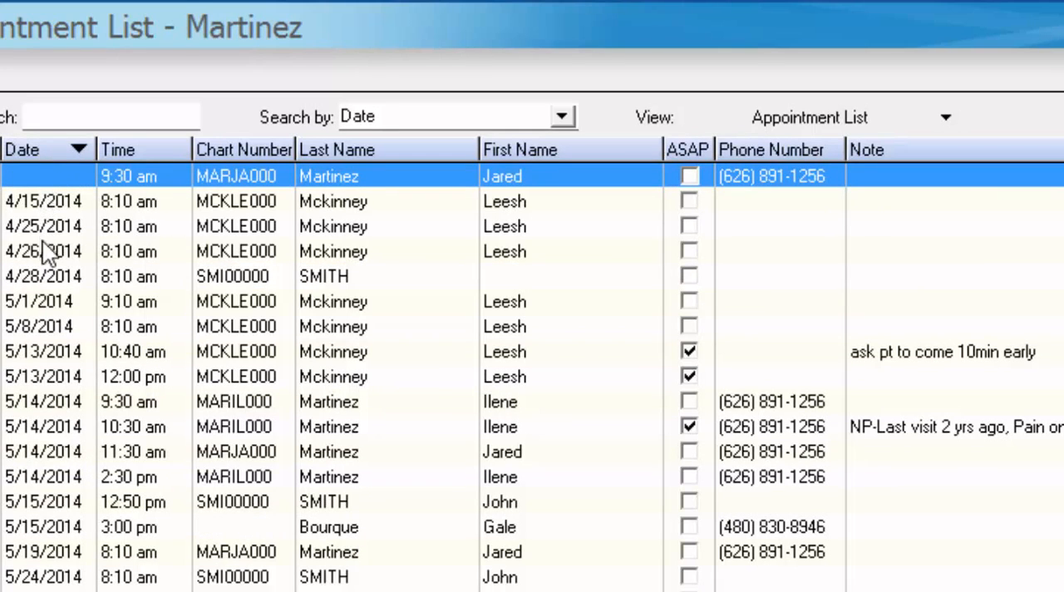
left_click(26, 148)
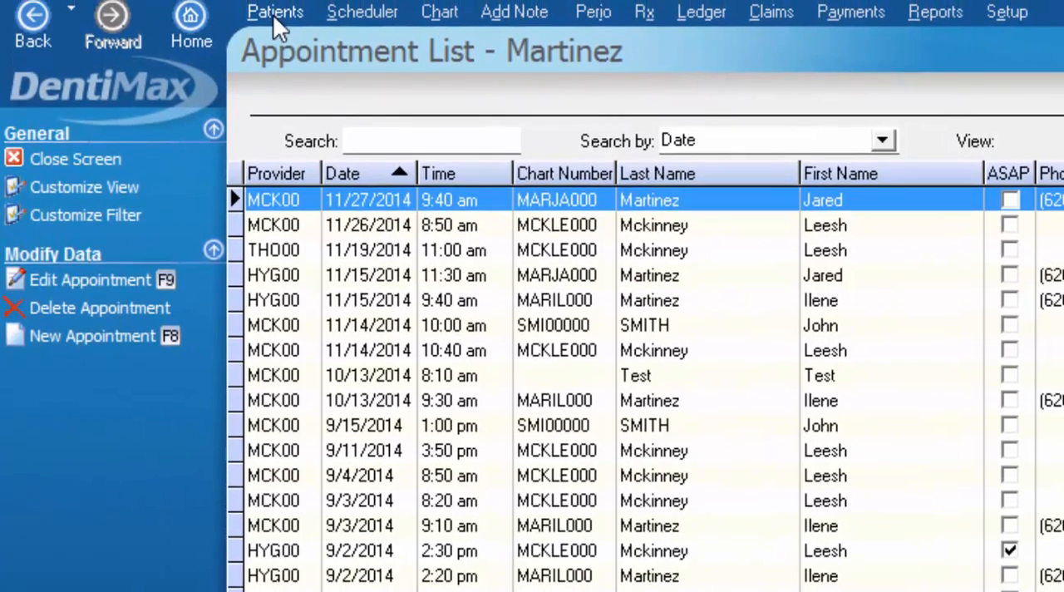
View the record of the patient in the fourth row of the patient list and return to the appointment list.
left_click(273, 14)
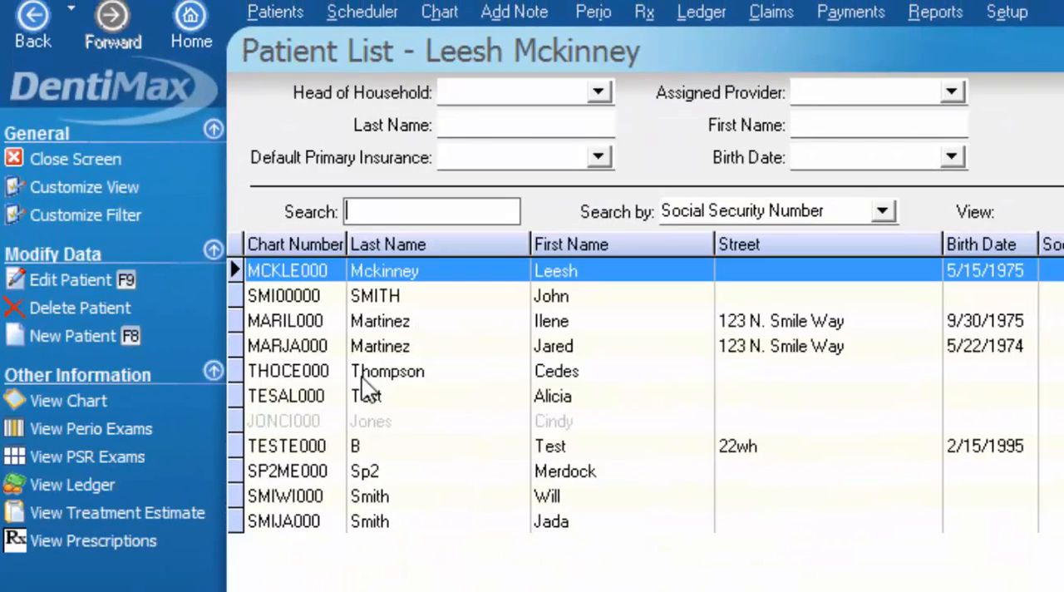
left_click(371, 354)
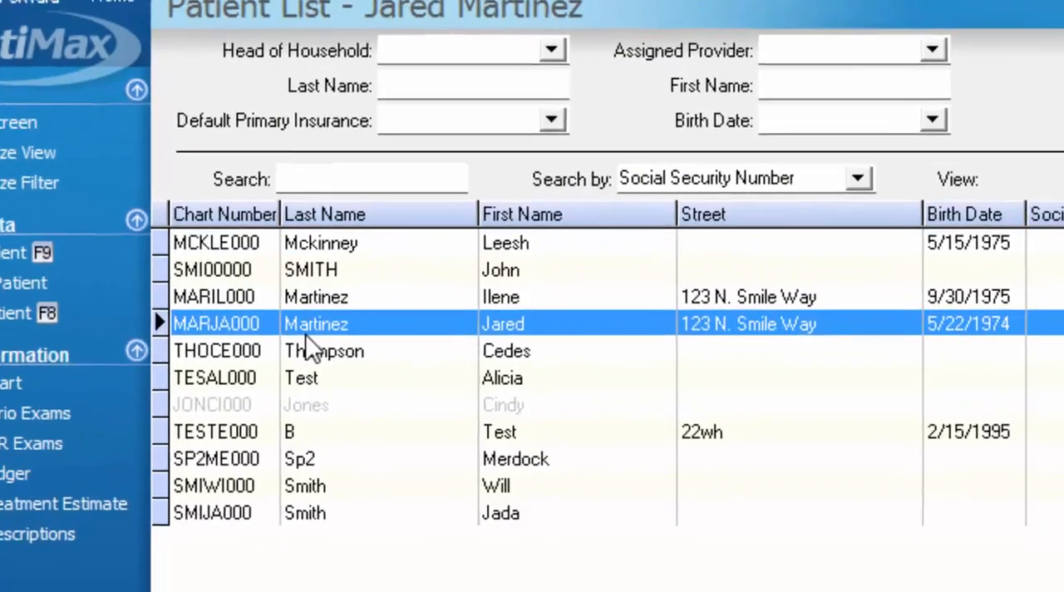
double_click(371, 353)
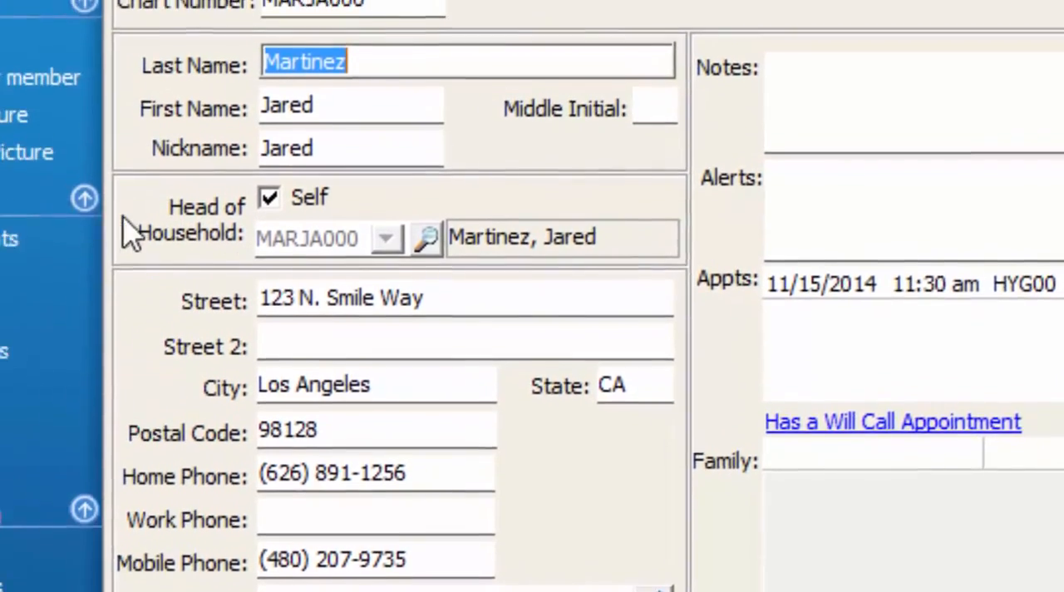
left_click(118, 85)
left_click(118, 96)
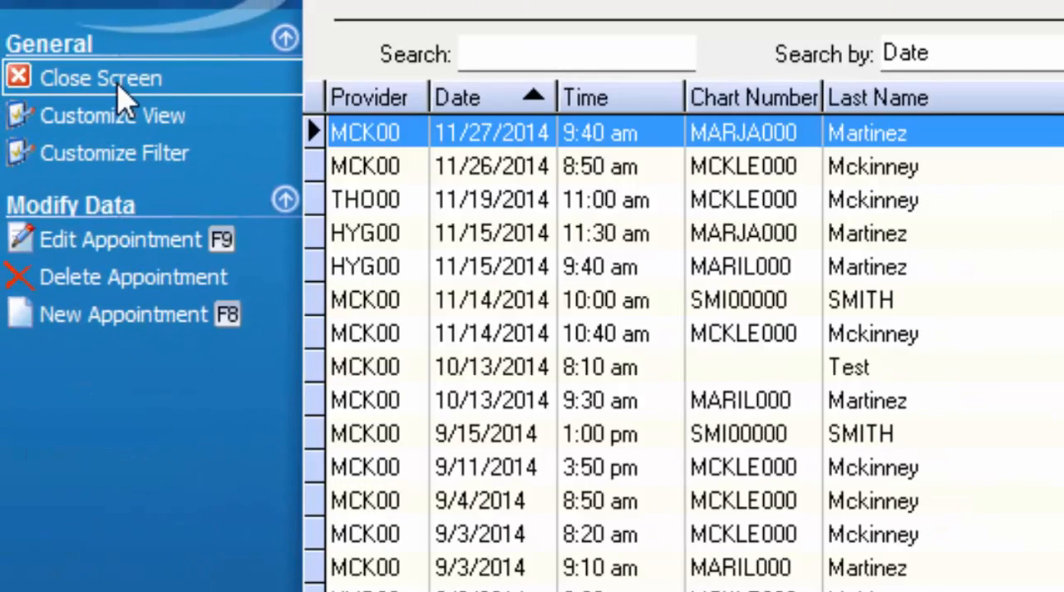
Customize the appointment list's filter to include Last Name, First Name and Phone Number.
left_click(871, 234)
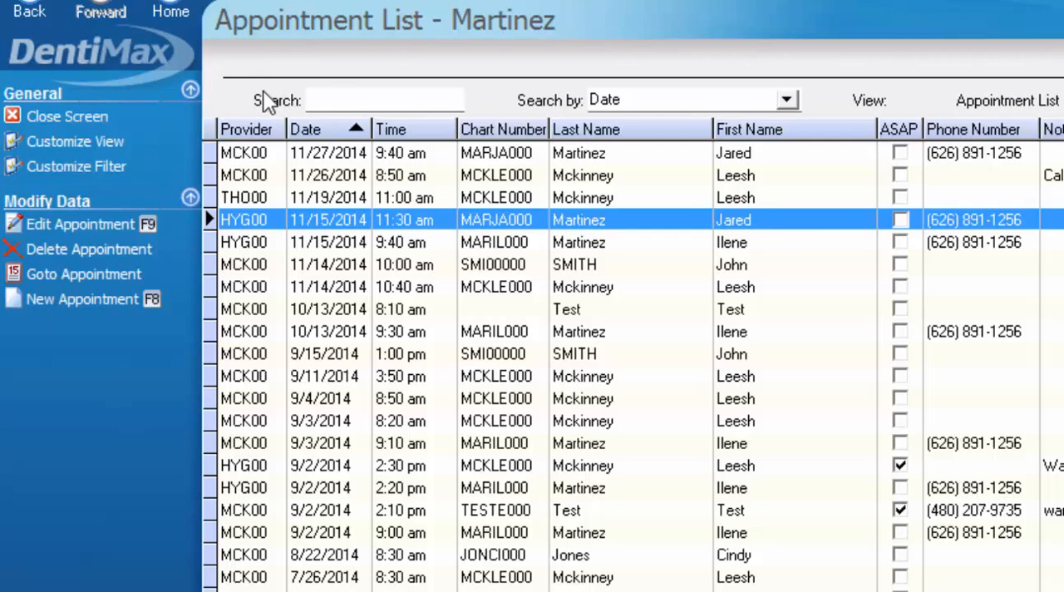
left_click(72, 167)
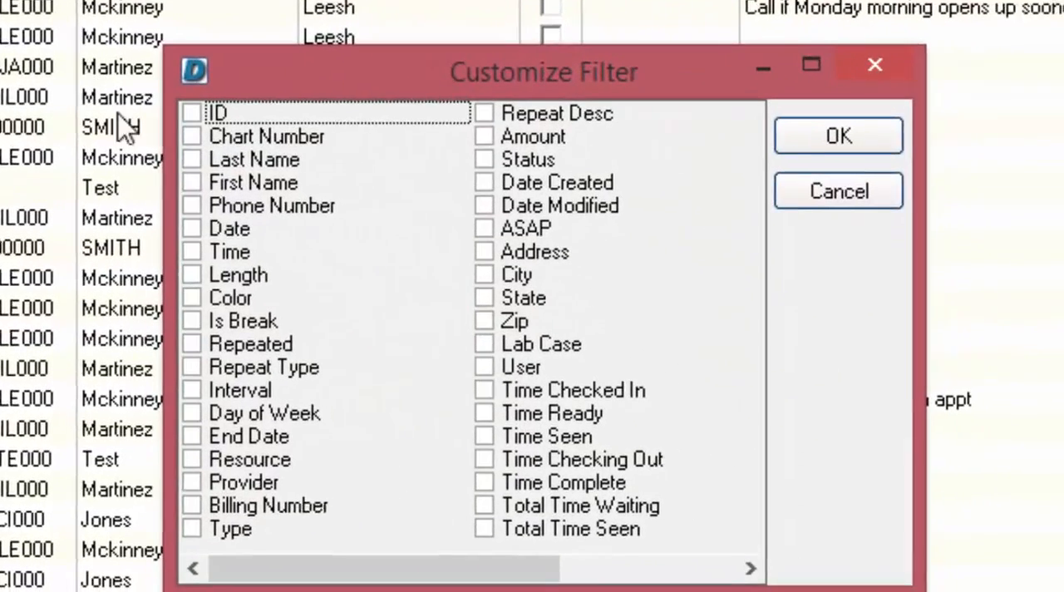
left_click(192, 159)
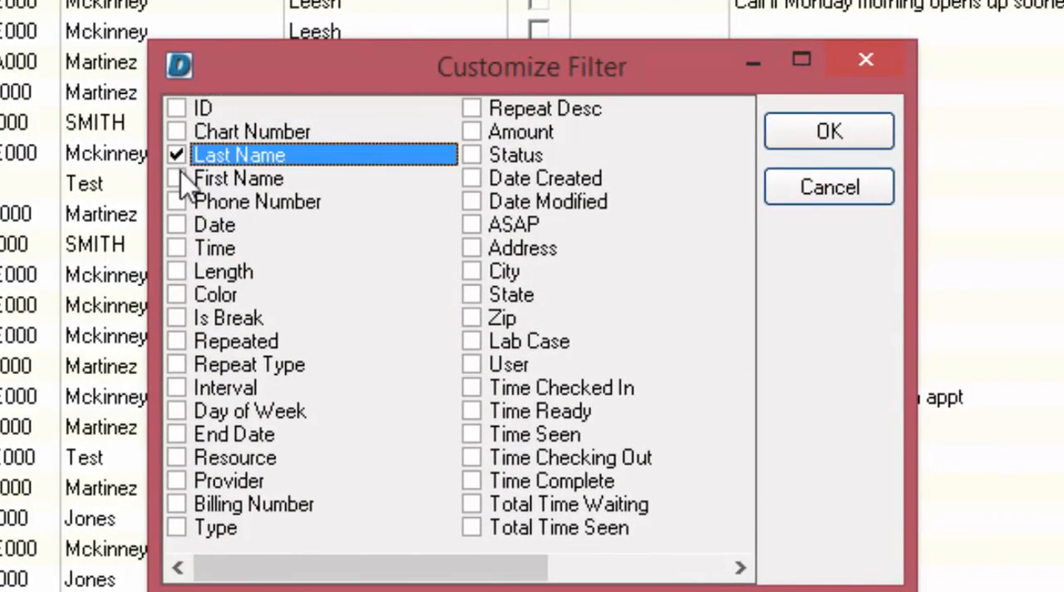
left_click(192, 182)
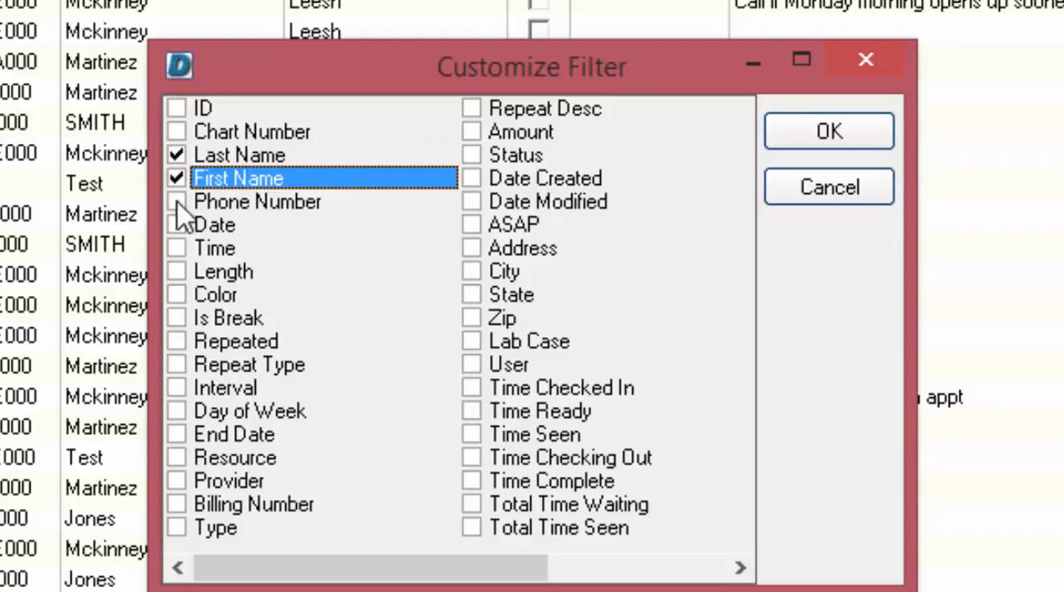
left_click(176, 202)
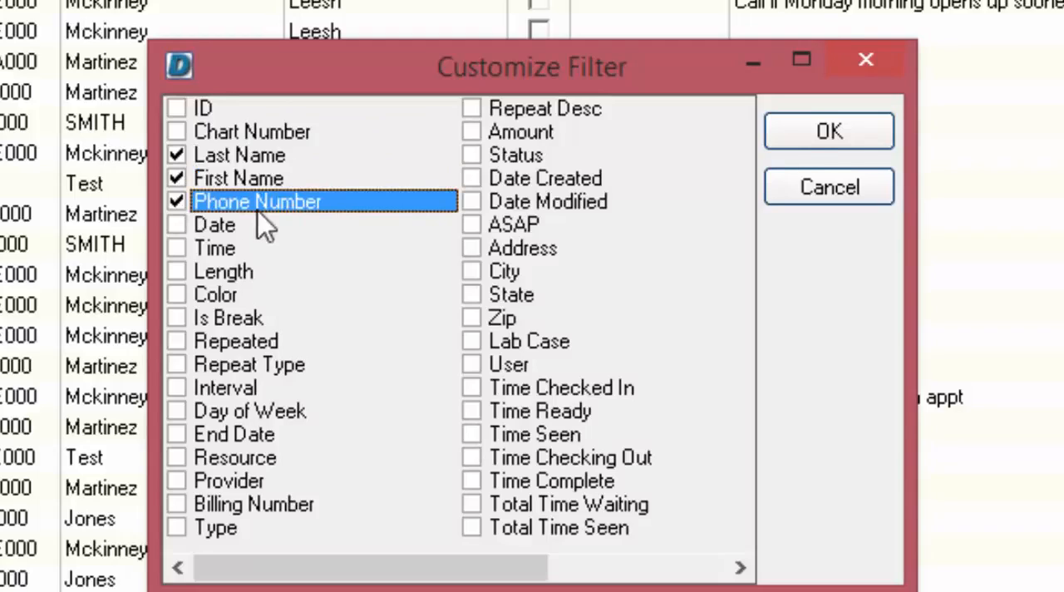
left_click(808, 143)
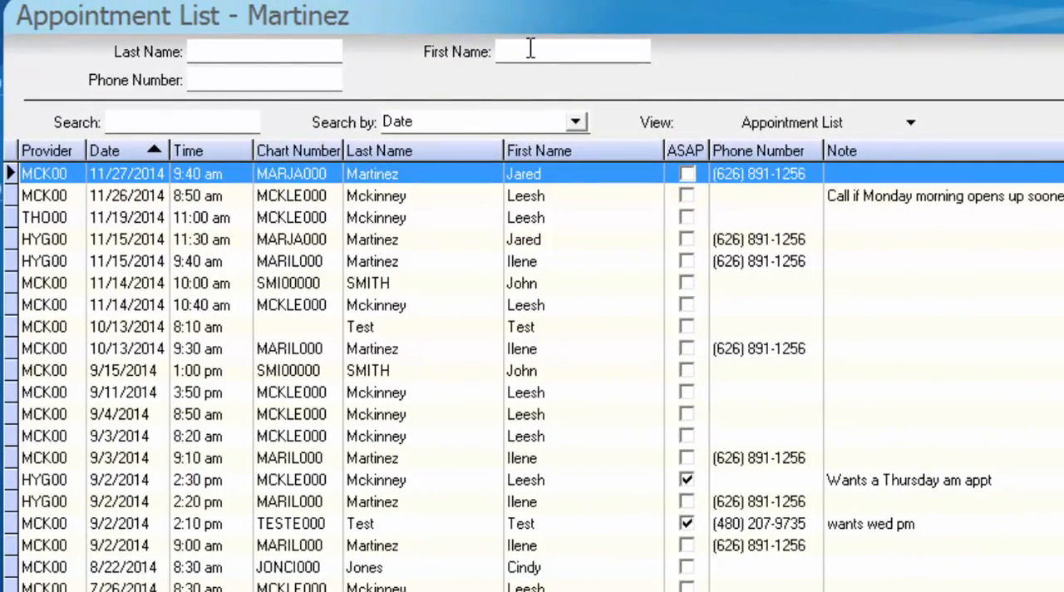
Filter the appointments by the patient's first name and sort them by date with the earliest first.
left_click(530, 48)
type("j")
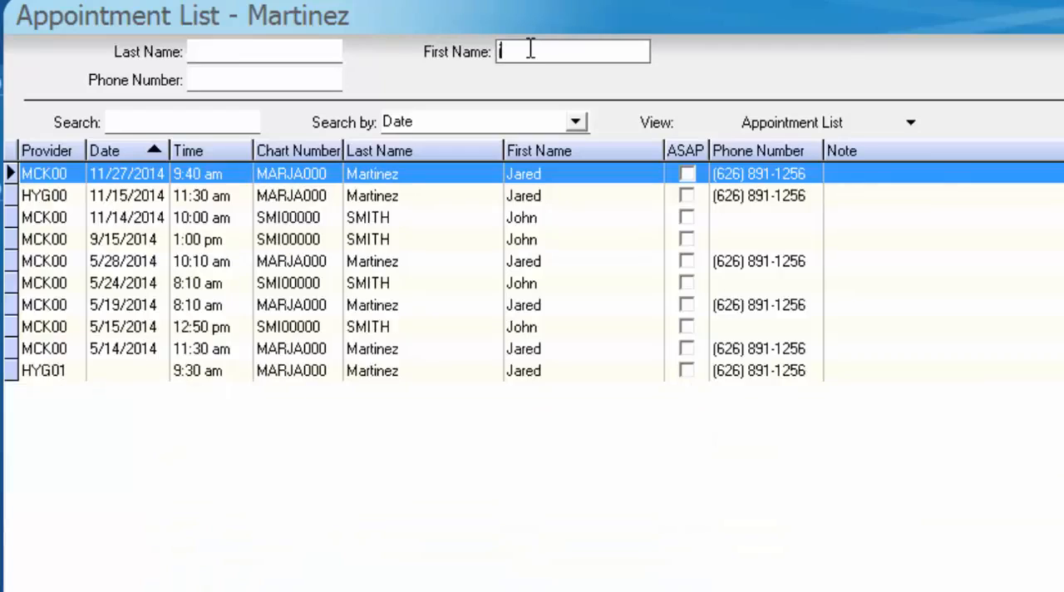
type("ared")
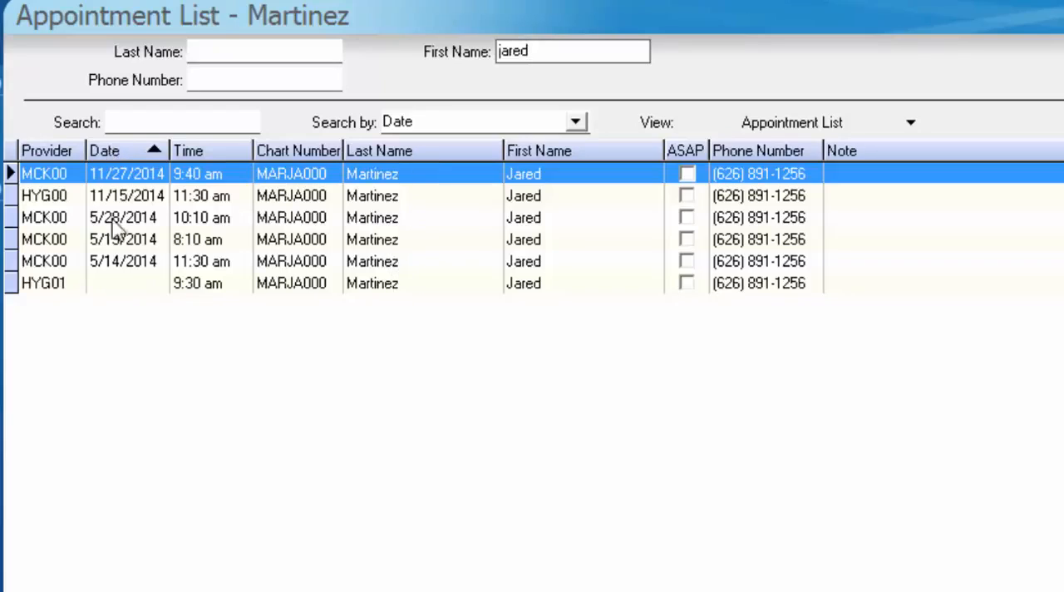
left_click(101, 150)
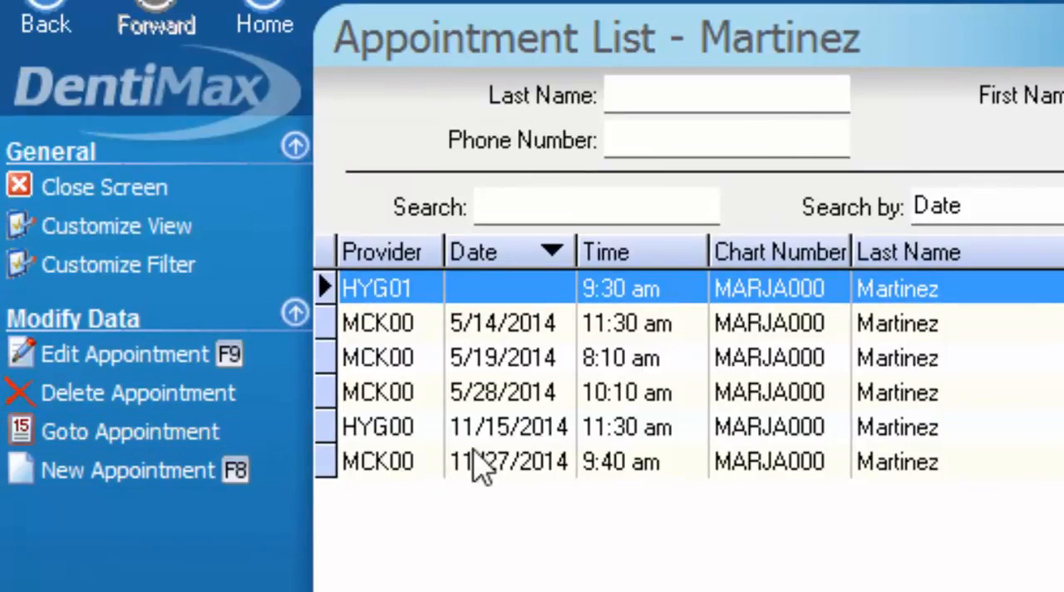
Place the patient's 11/15/2014 11:30 am appointment on the ASAP list and save the changes.
left_click(473, 430)
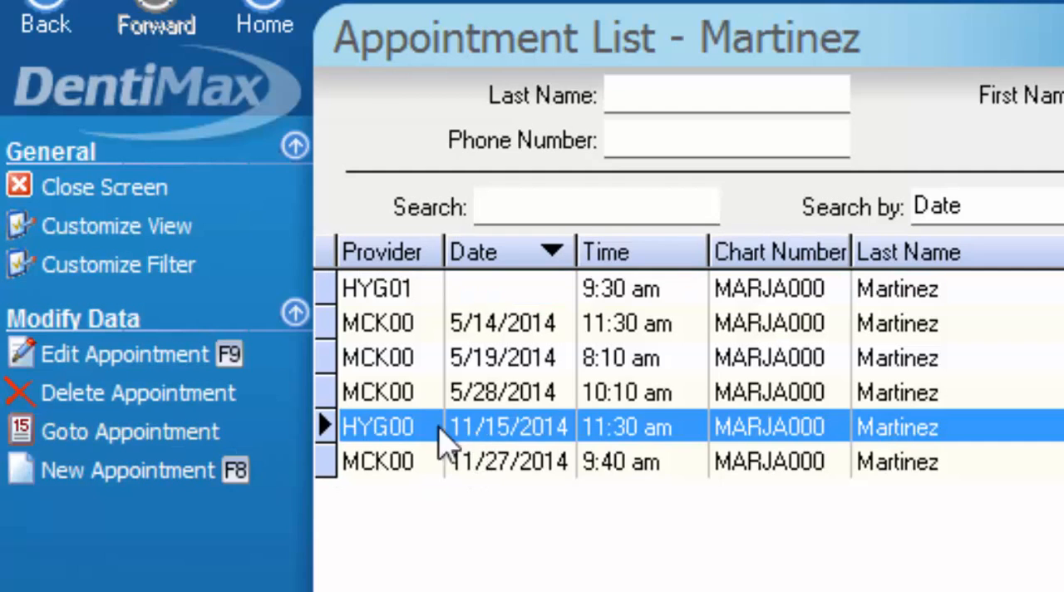
left_click(159, 430)
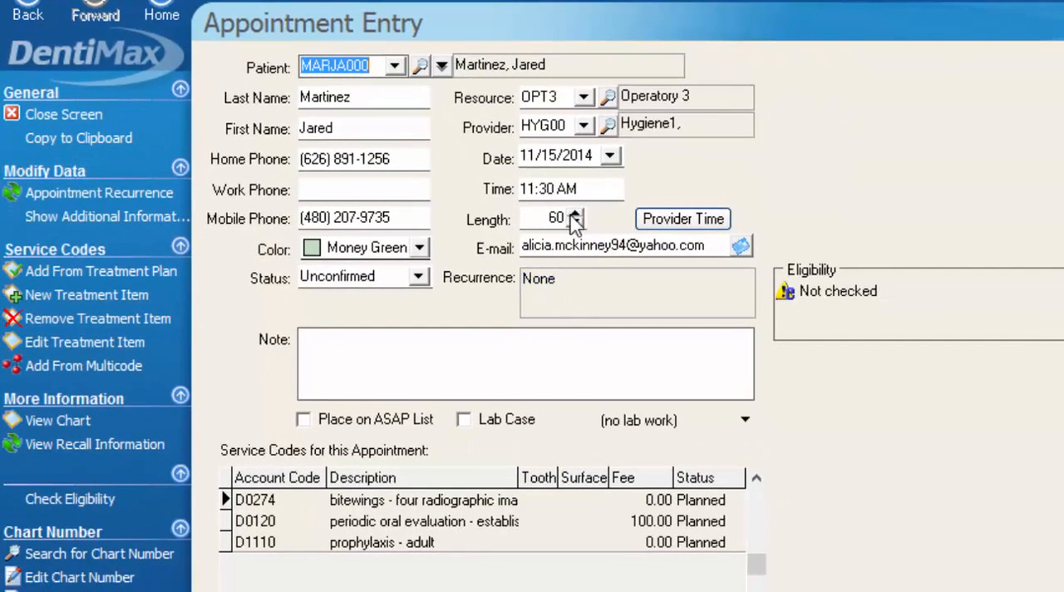
left_click(340, 370)
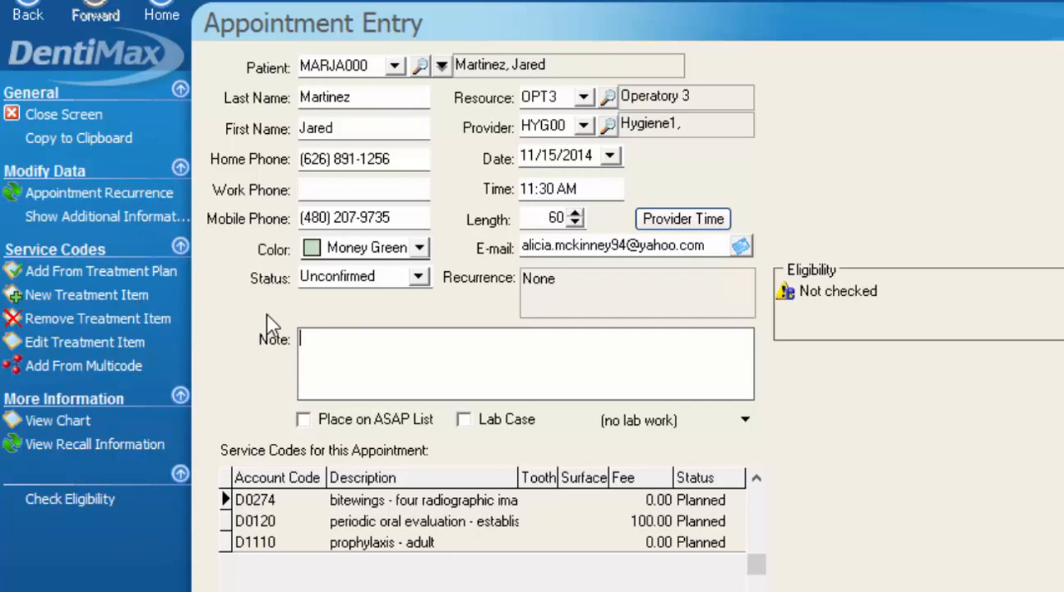
left_click(302, 420)
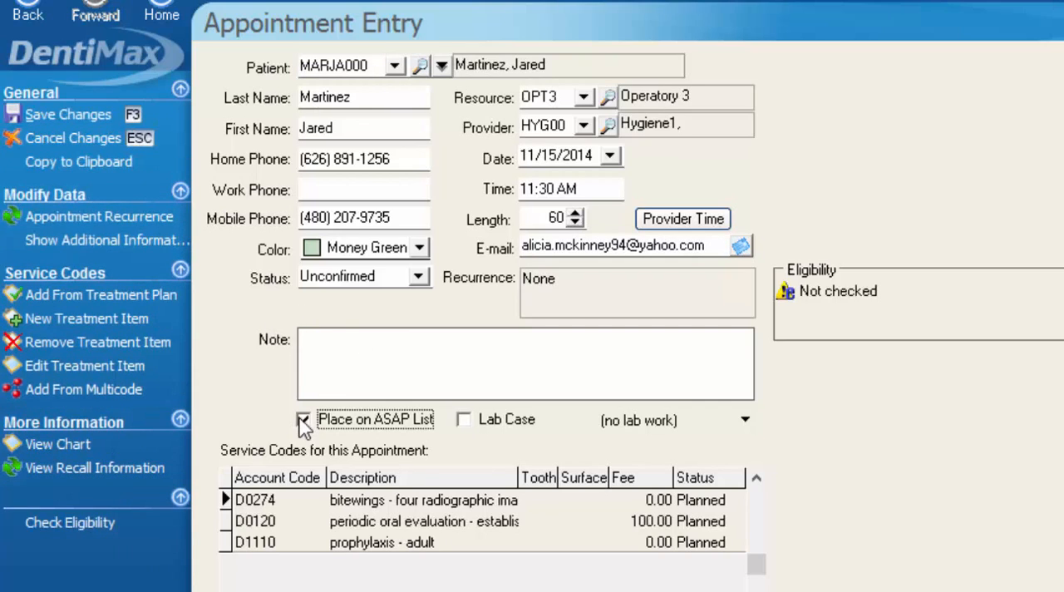
left_click(105, 112)
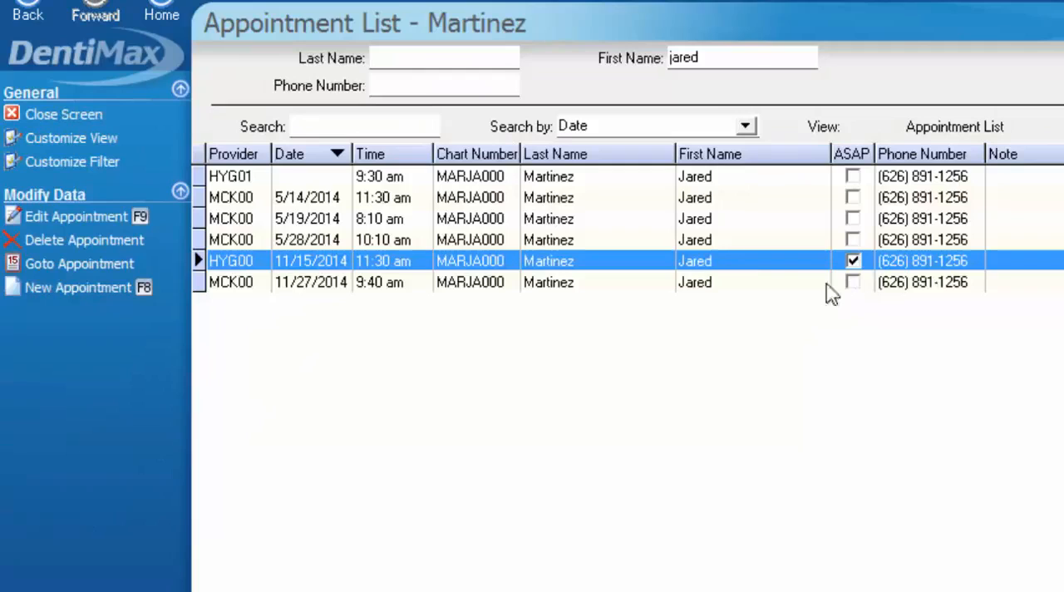
left_click(50, 286)
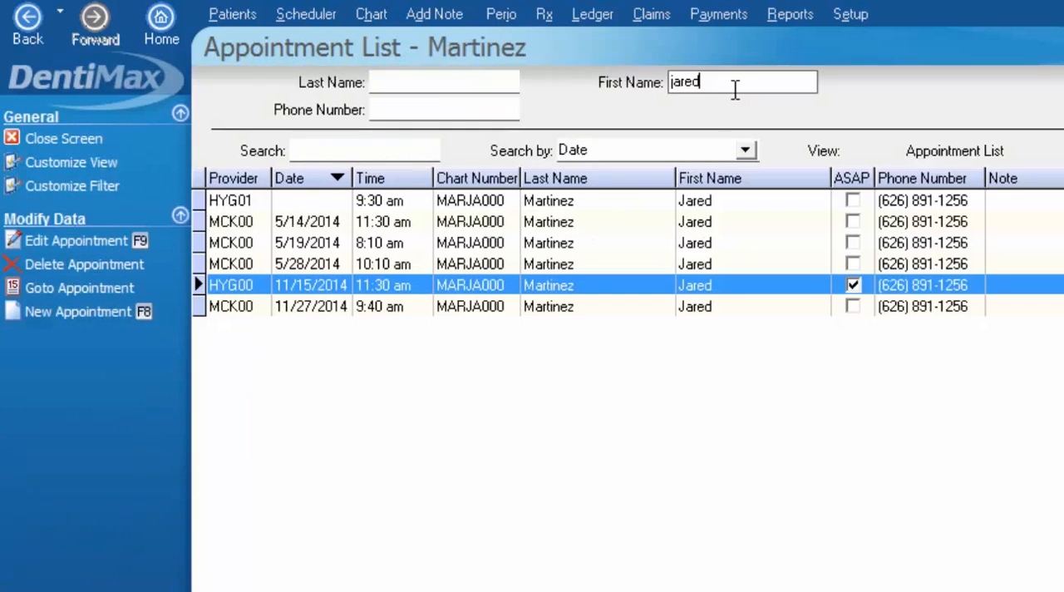
Clear the first name filter and filter the appointments by the area code of the patient's phone number.
left_click_drag(729, 86, 649, 76)
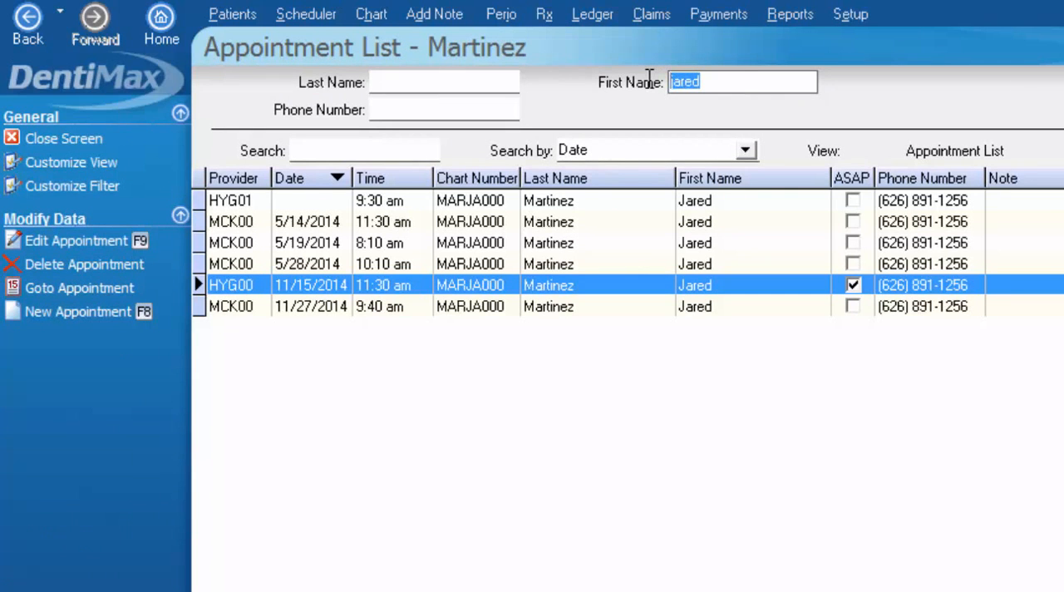
key("BackSpace")
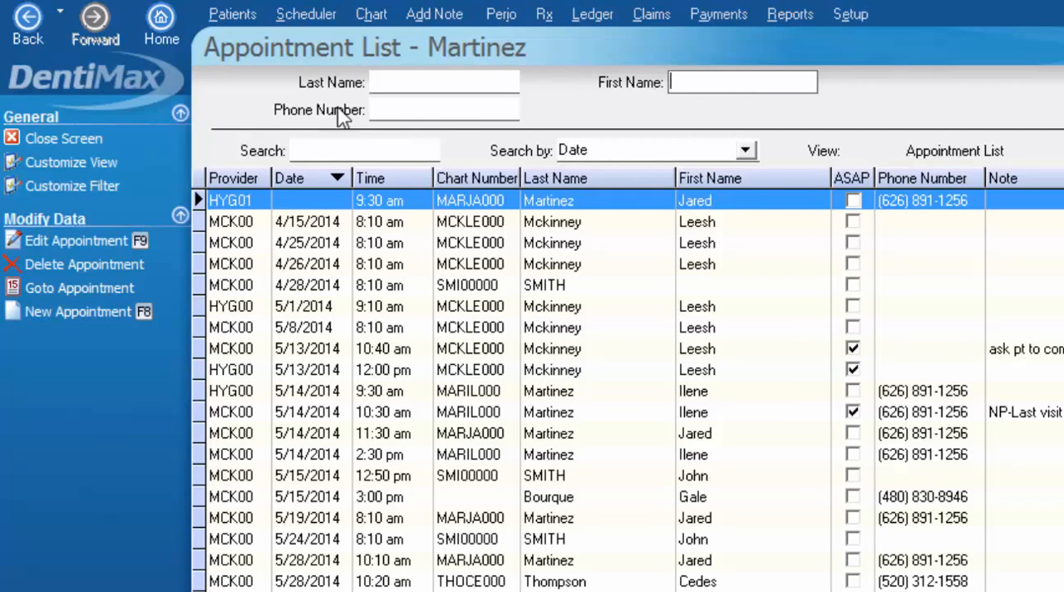
left_click(420, 114)
type("(626")
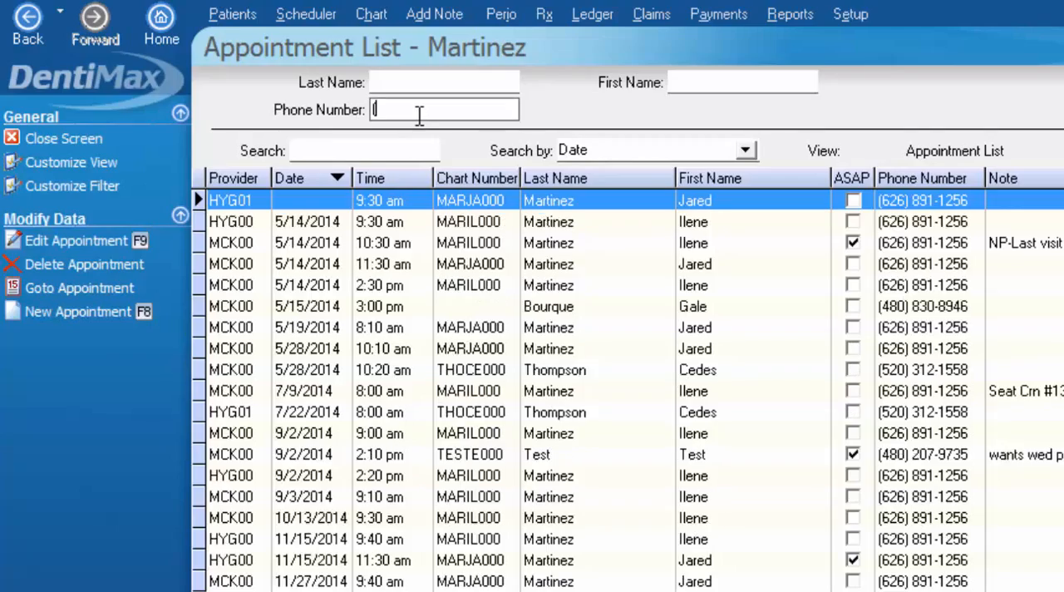
type(")")
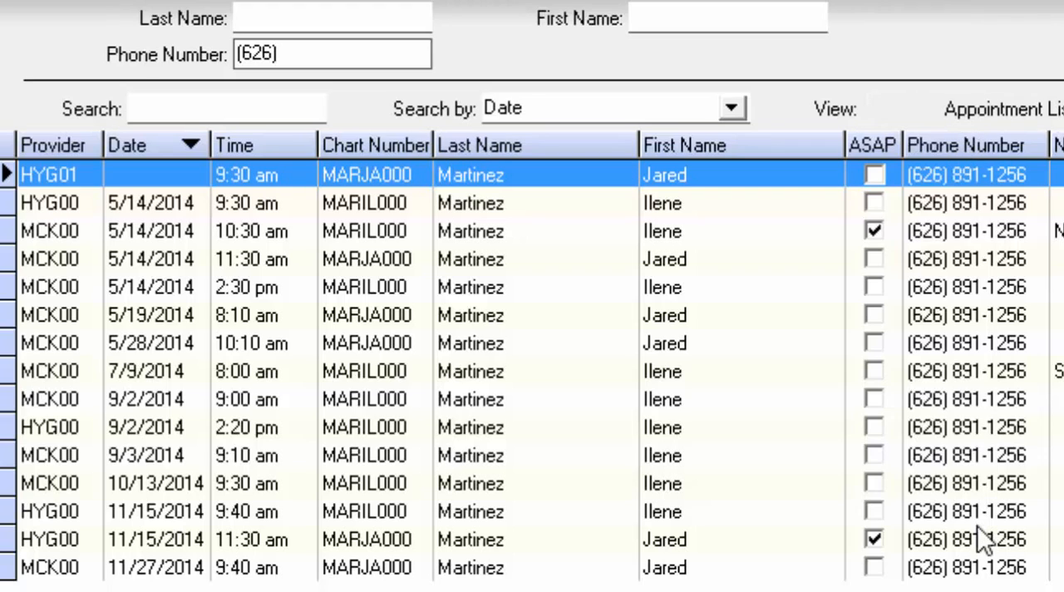
Clear the phone number filter and reorder all appointments by date with the latest first.
key("BackSpace")
key("BackSpace")
key("BackSpace")
key("BackSpace")
key("BackSpace")
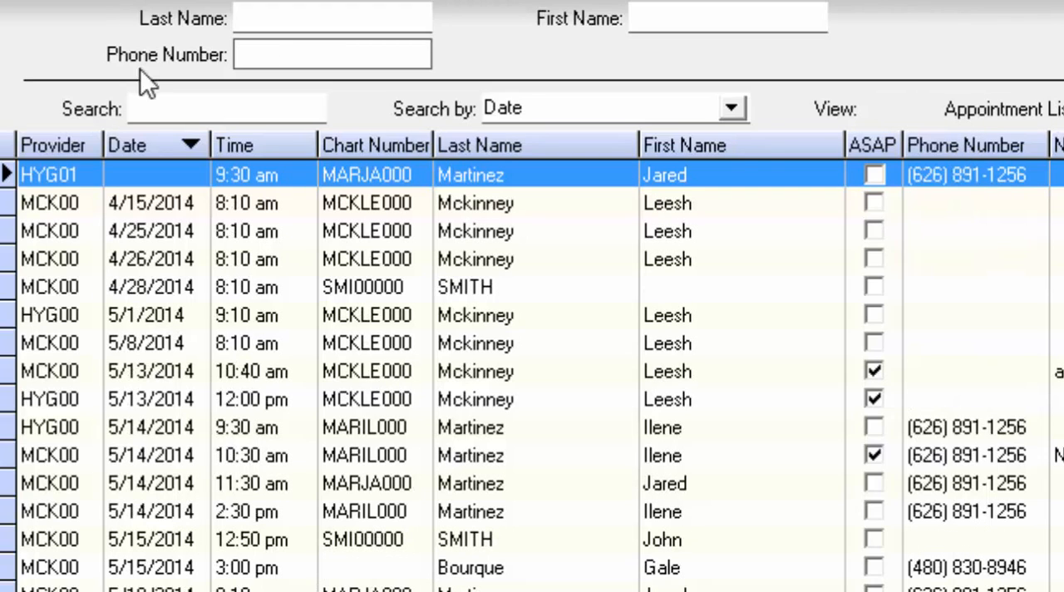
left_click(738, 104)
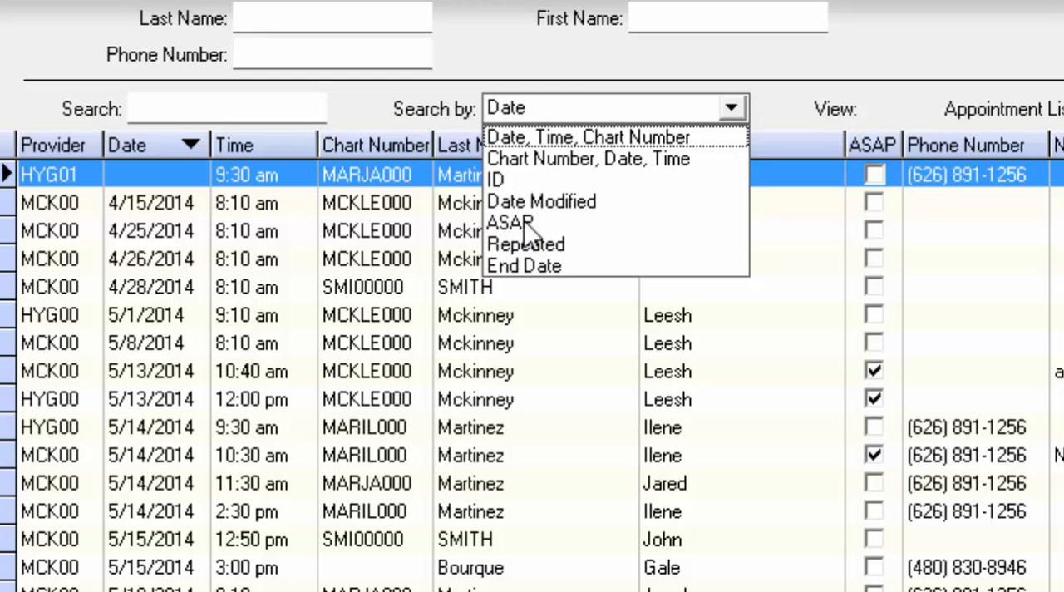
left_click(562, 266)
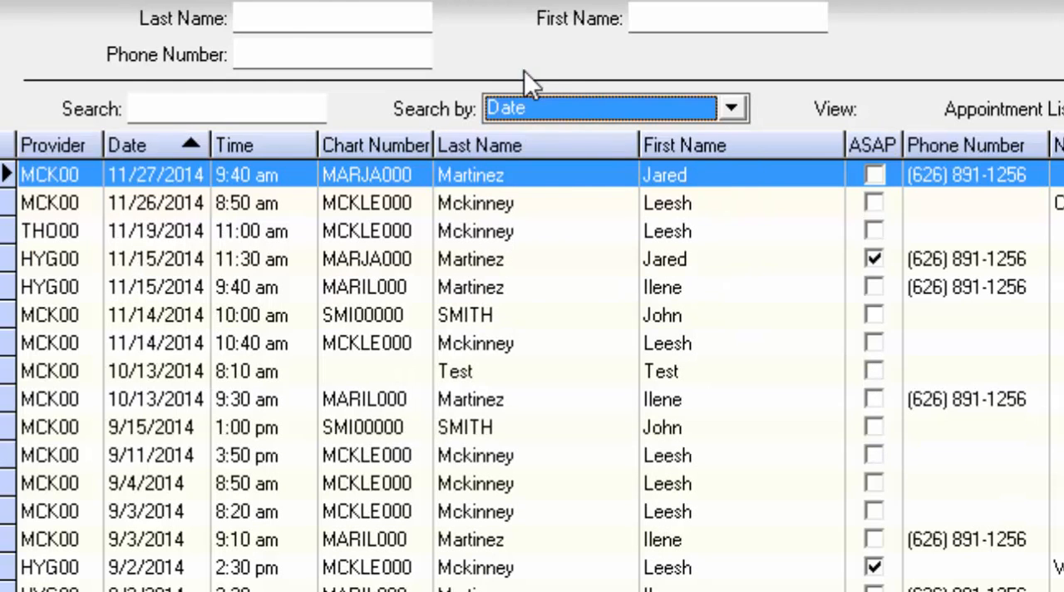
Filter the appointment list by the last name "test".
left_click(286, 18)
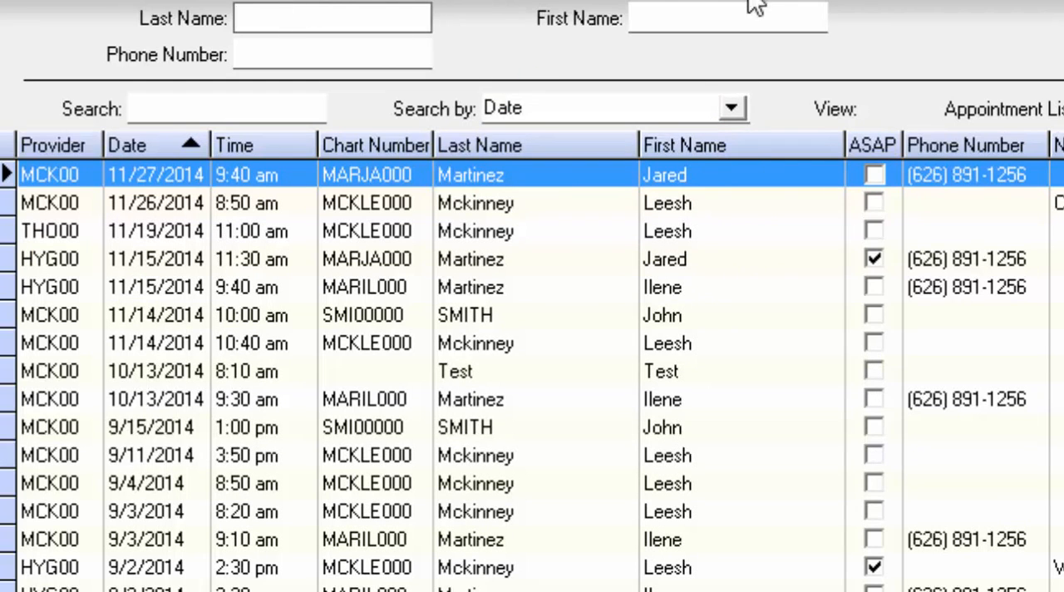
type("test")
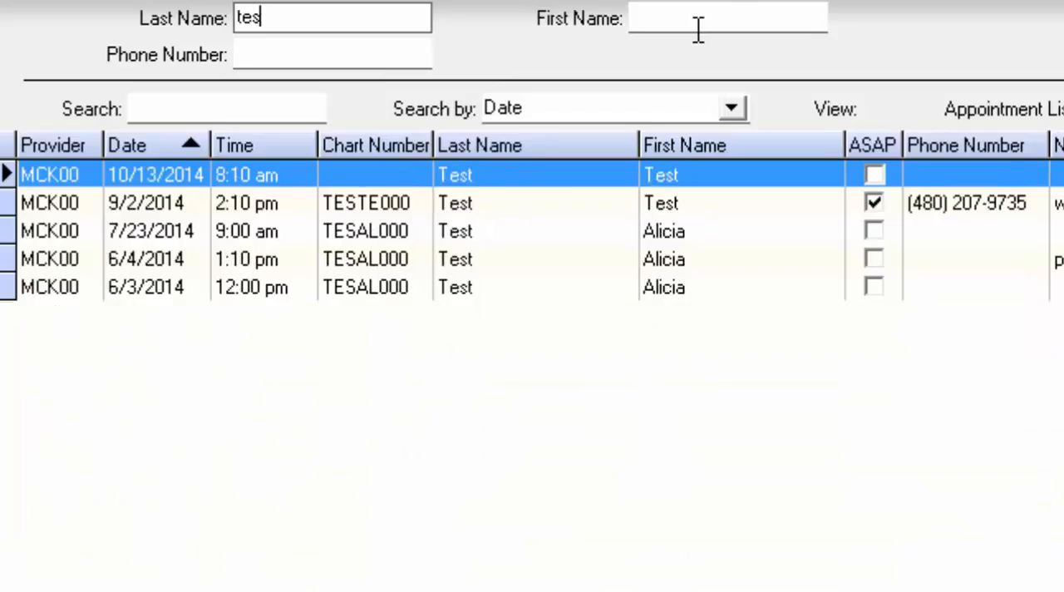